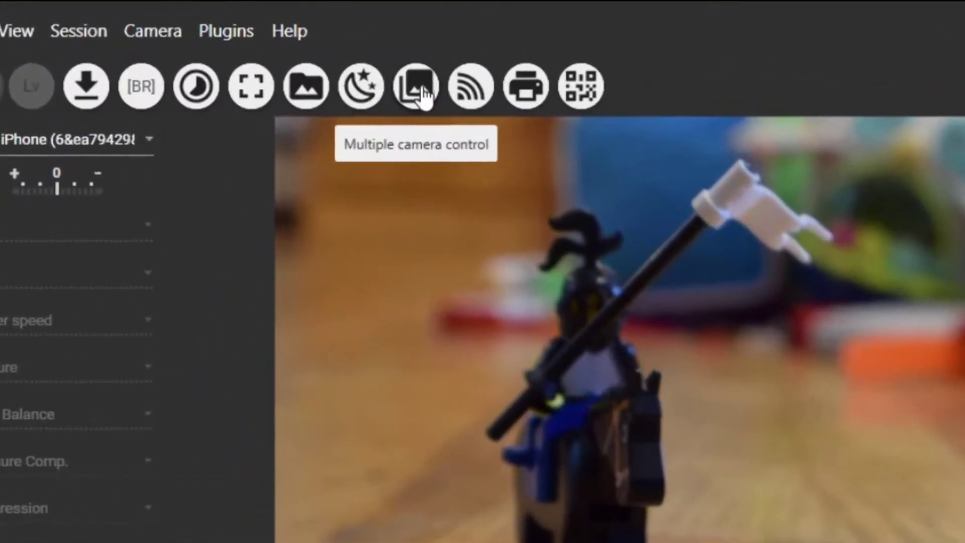
Open Multiple Camera Support and collapse the capture options column to show the iPhone and D5300 panels.
click(422, 91)
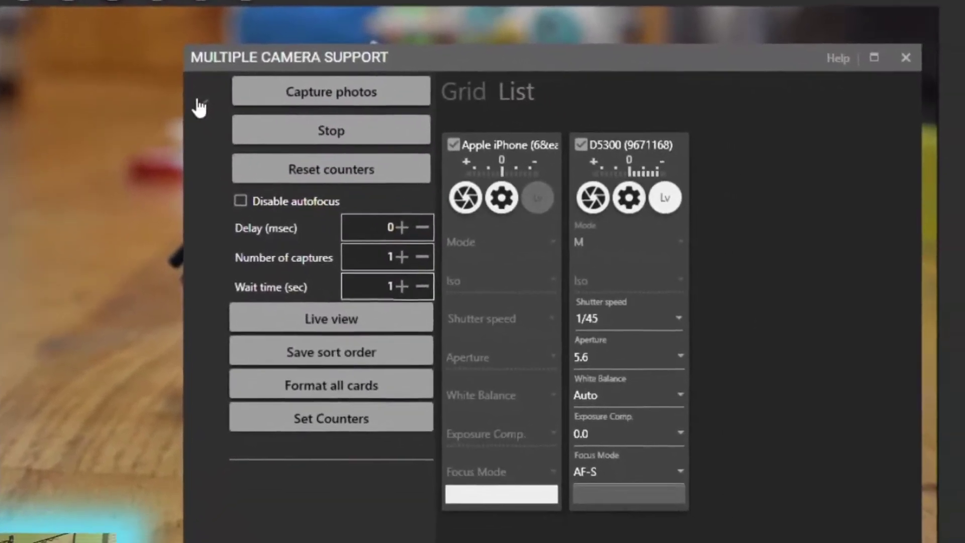
click(532, 239)
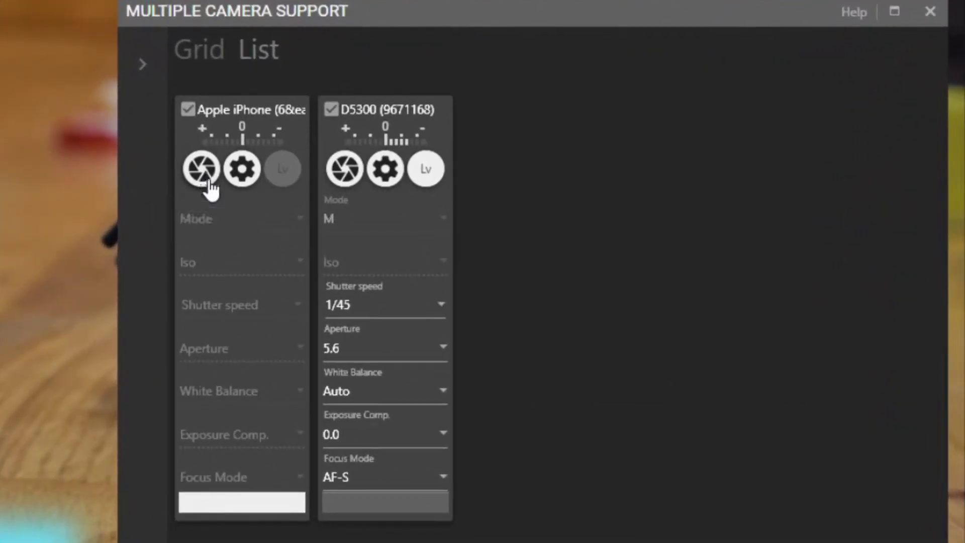
Trigger a capture on the iPhone, which fails, then on the D5300, which succeeds.
click(203, 169)
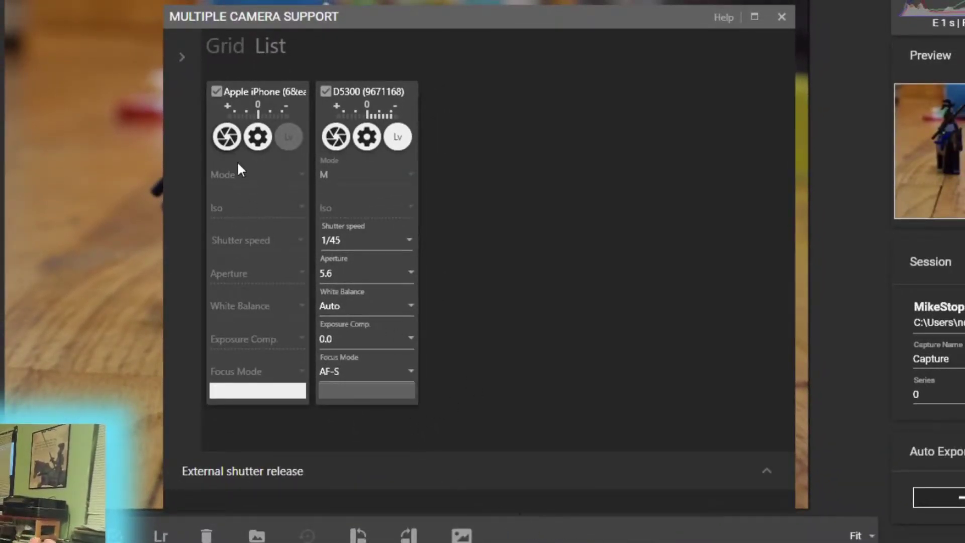
click(335, 141)
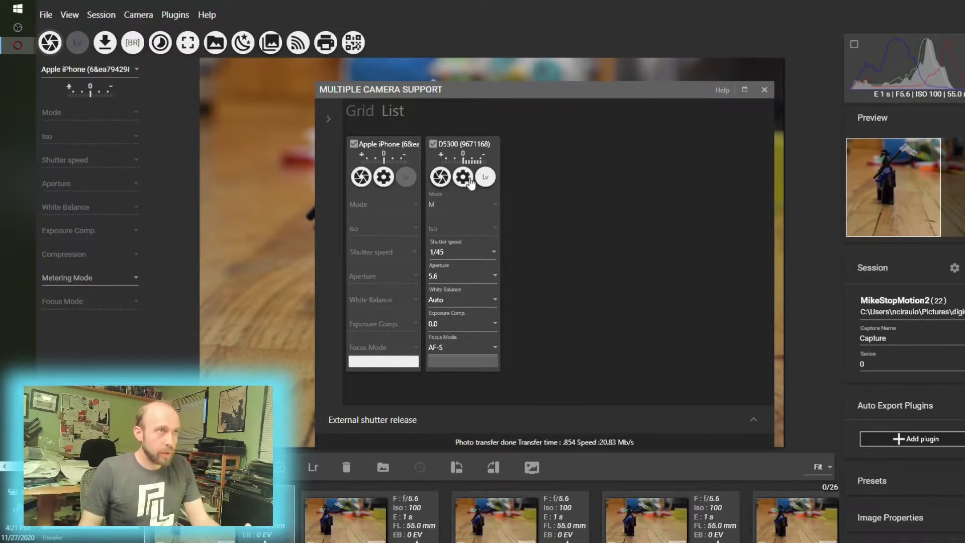
click(384, 177)
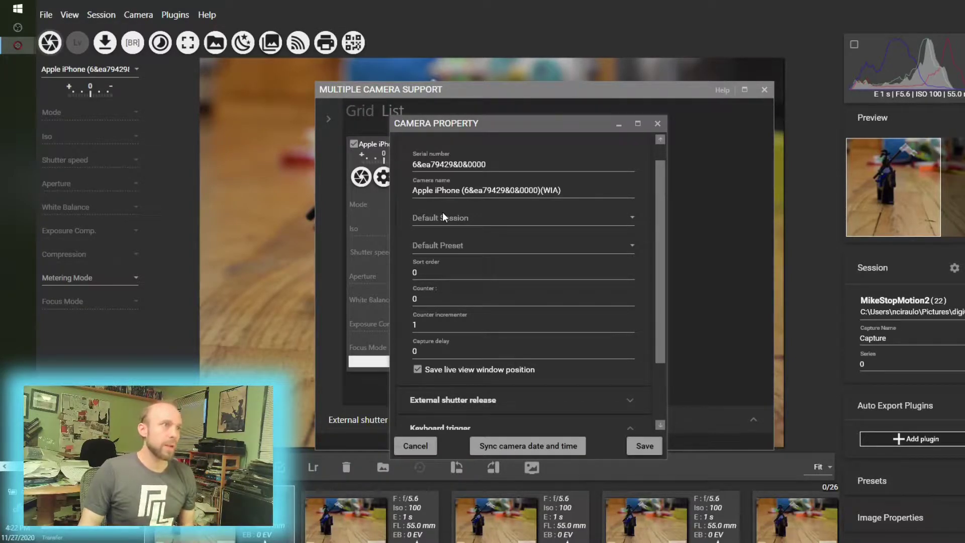
scroll(443, 212, down, 3)
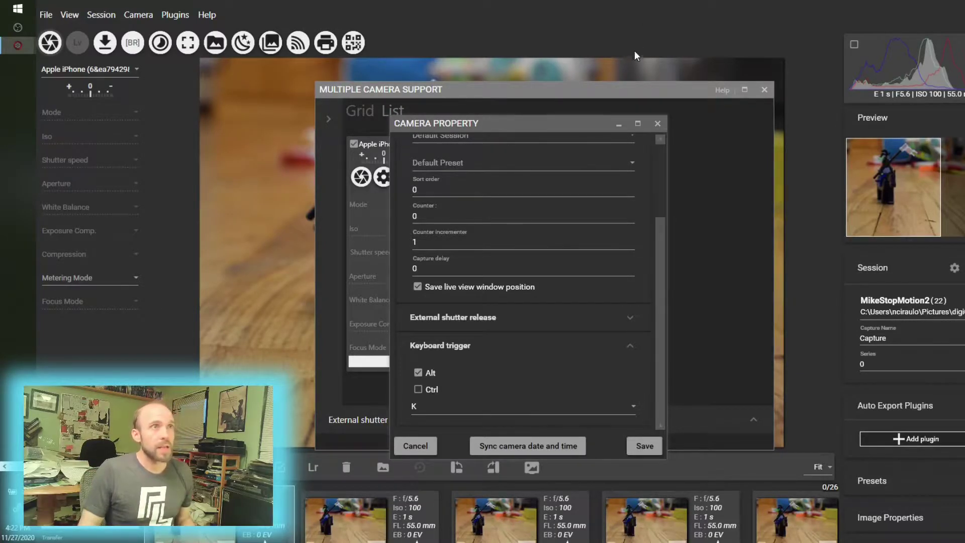
click(659, 123)
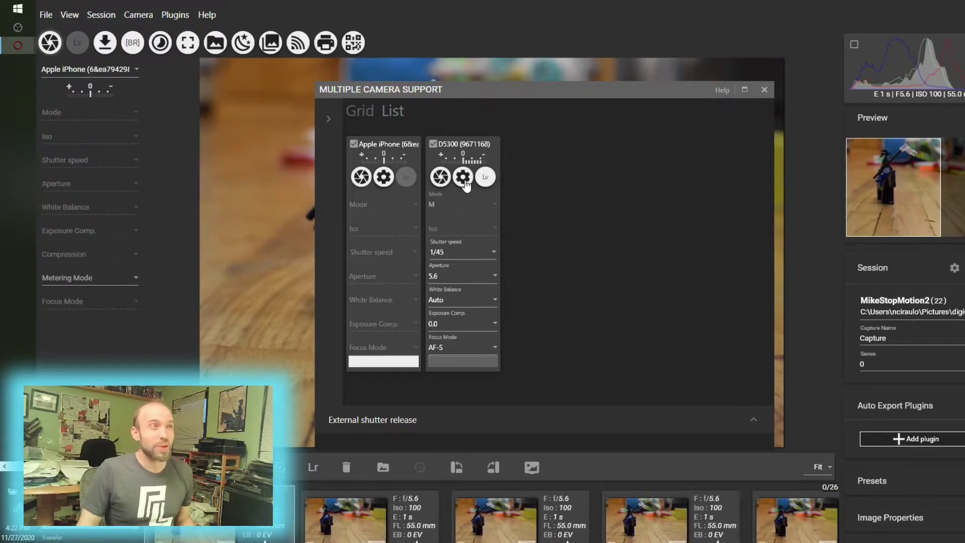
click(463, 177)
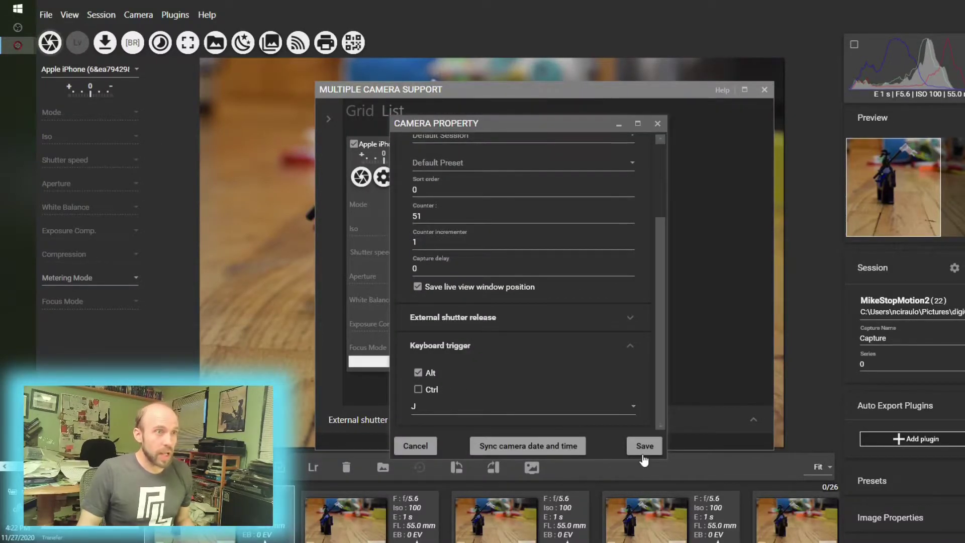
click(428, 446)
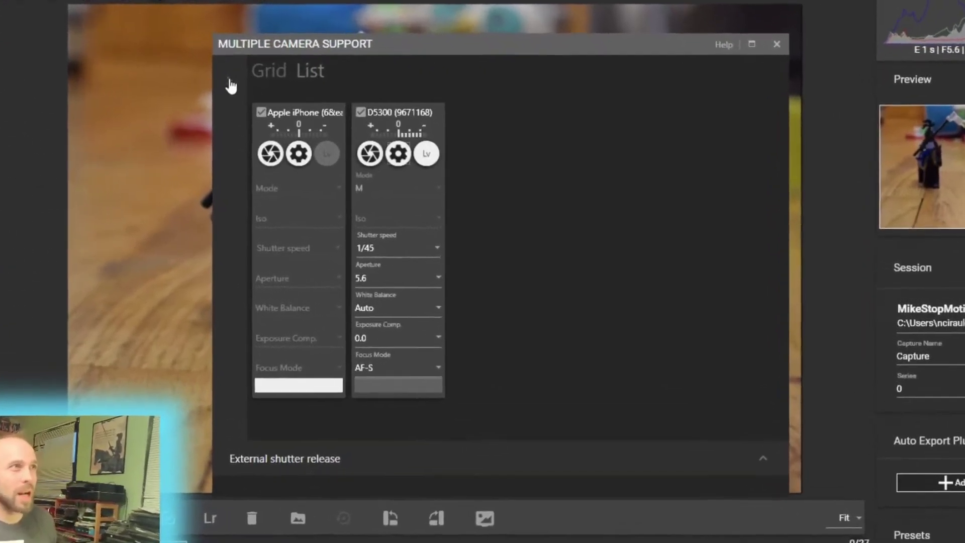
Expand the capture options column again and capture photos on all cameras at once.
click(229, 80)
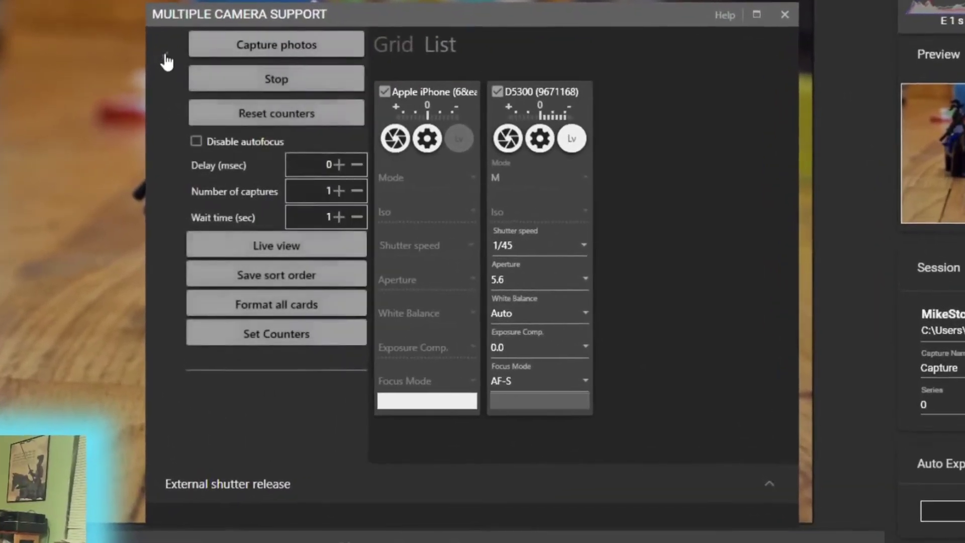
click(263, 48)
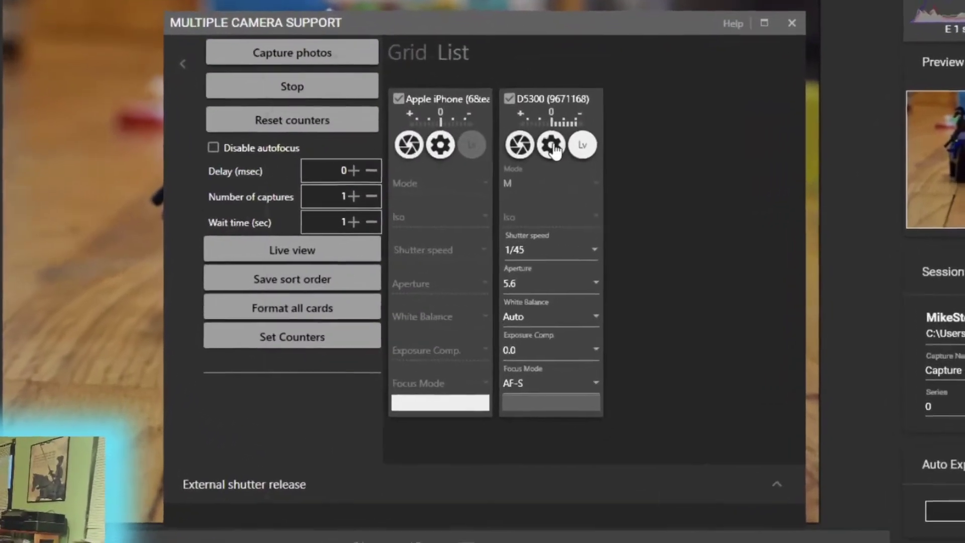
Set the D5300's Capture delay to 1 in its camera properties and save.
click(551, 145)
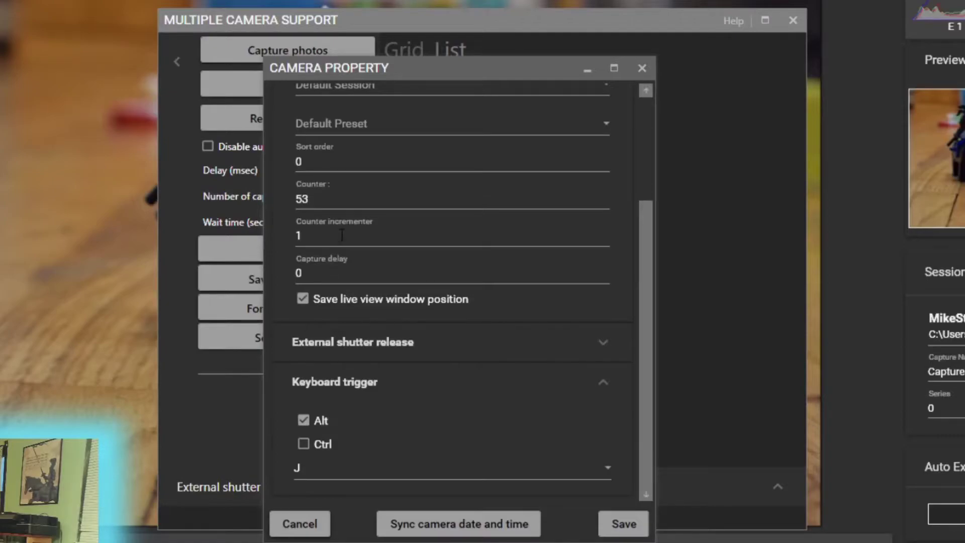
scroll(332, 266, up, 1)
click(320, 308)
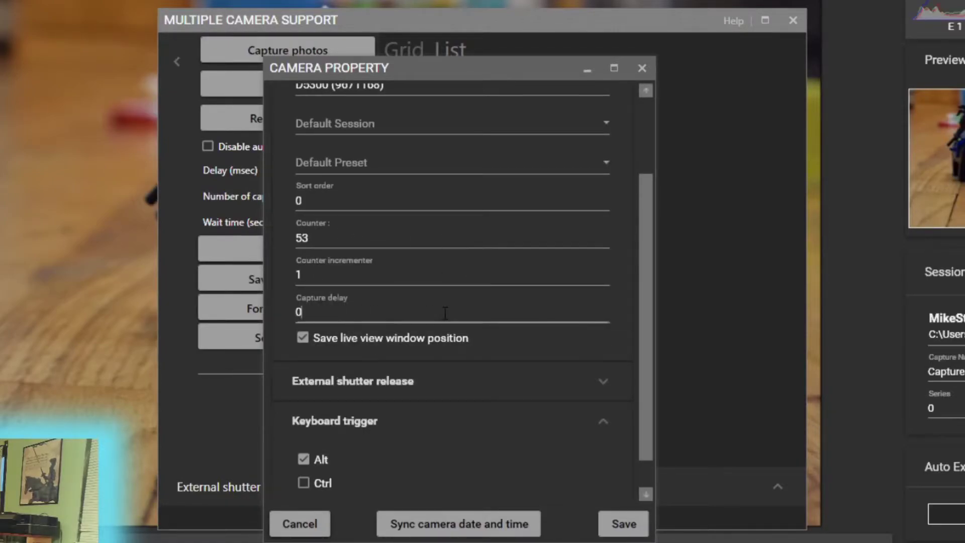
key(BackSpace)
text(1)
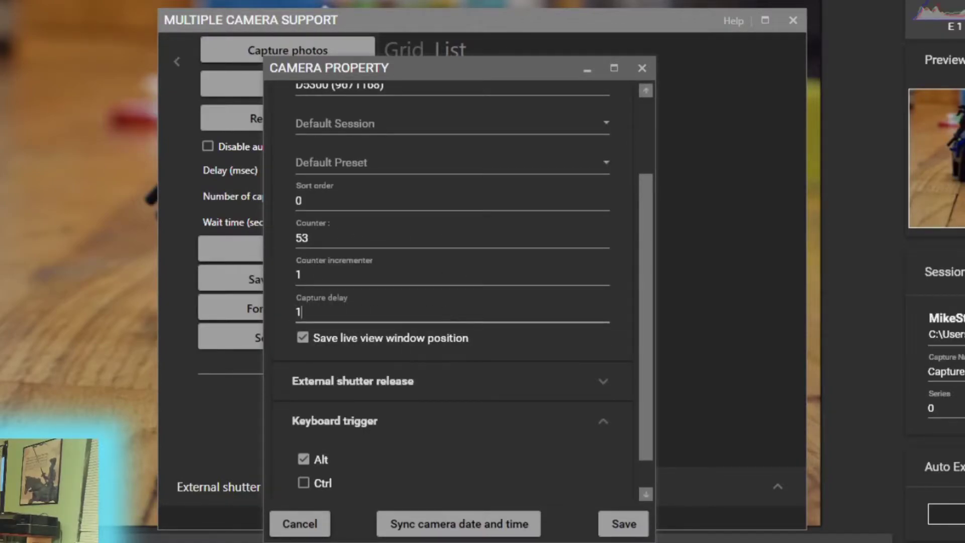
click(622, 526)
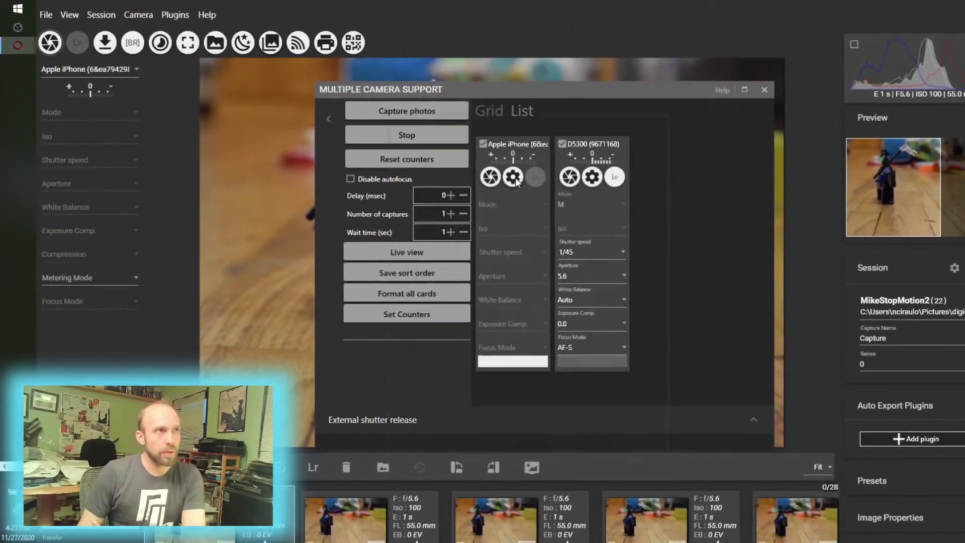
Save the iPhone's camera properties, then capture photos on all cameras at once.
click(515, 178)
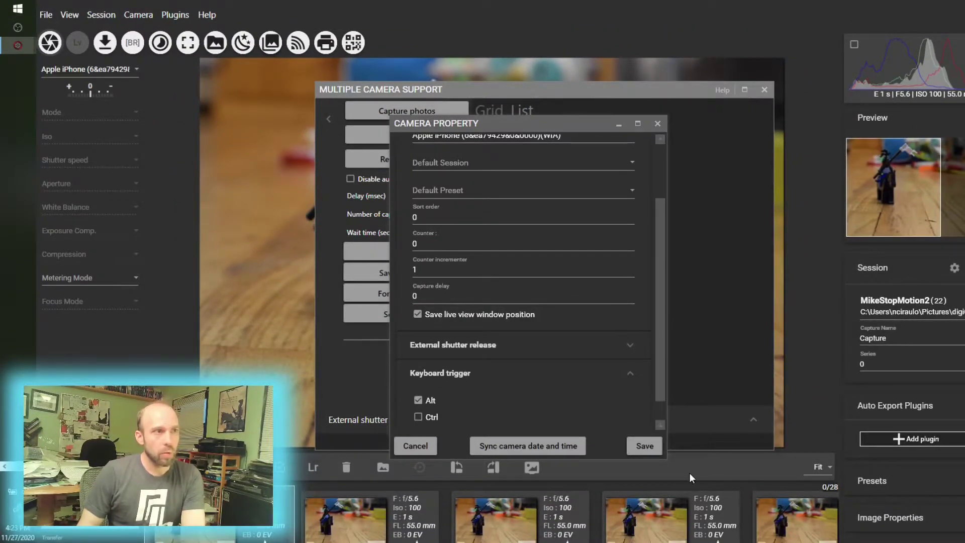
click(649, 447)
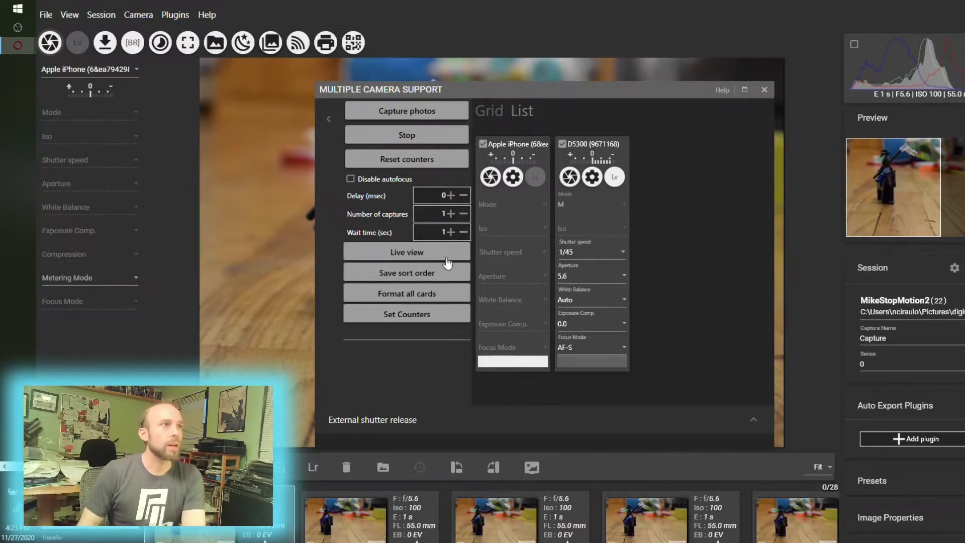
click(431, 118)
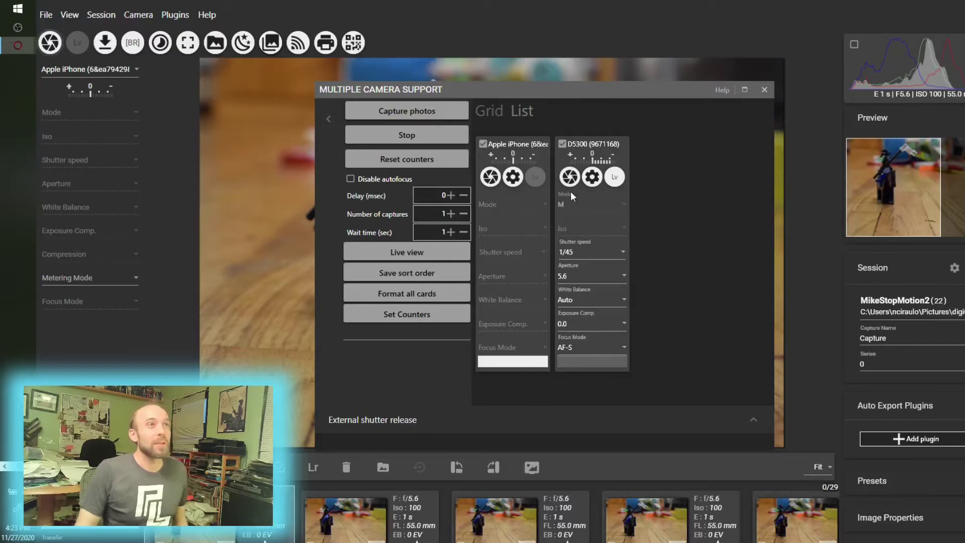
Edit the D5300's capture delay again and save its properties.
click(587, 181)
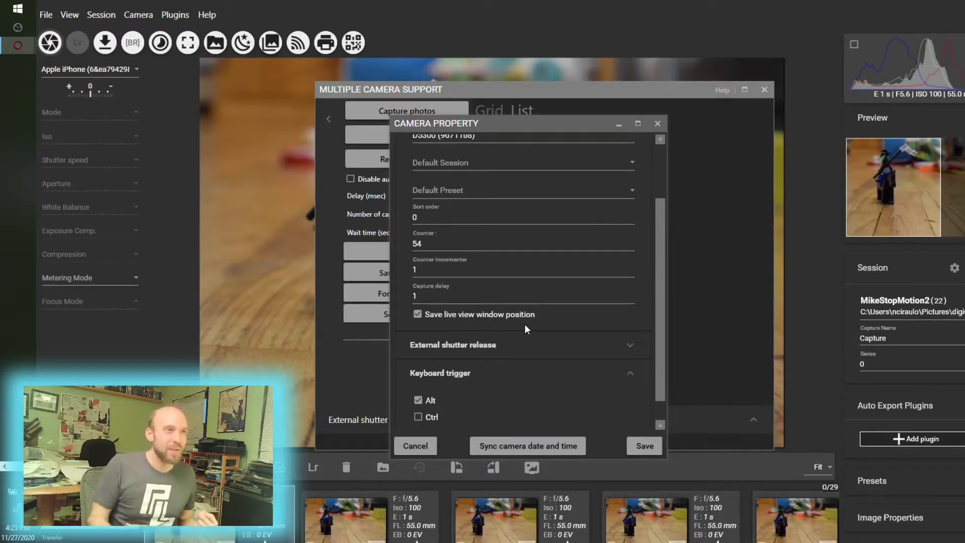
click(440, 297)
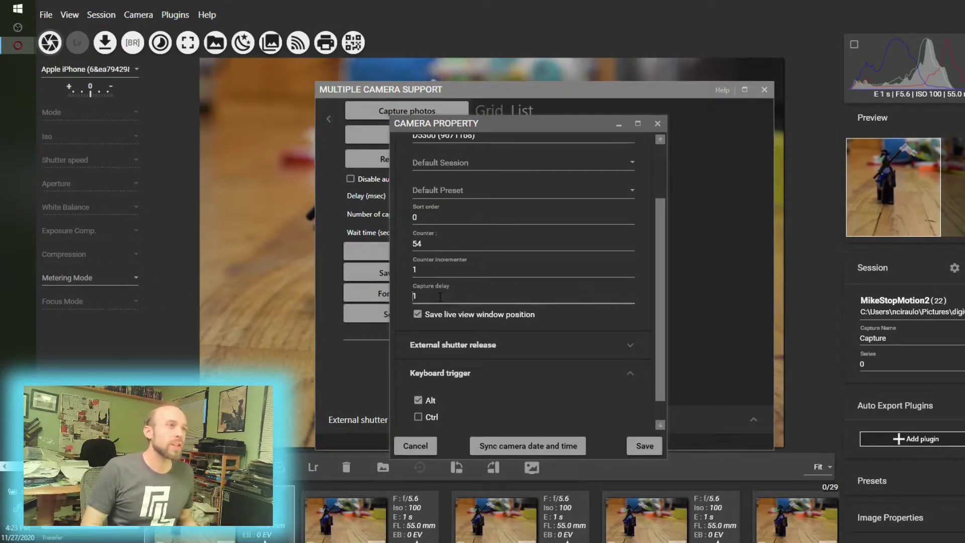
click(644, 445)
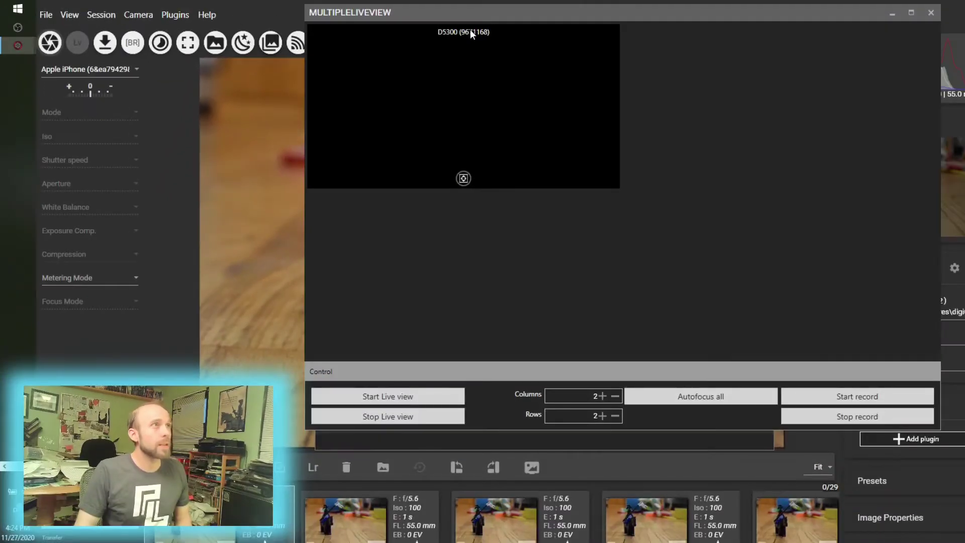
Move the Multiple Live View window left and start the D5300's live view feed.
mouse_move(454, 11)
mouse_down()
mouse_move(358, 9)
mouse_move(462, 5)
mouse_up()
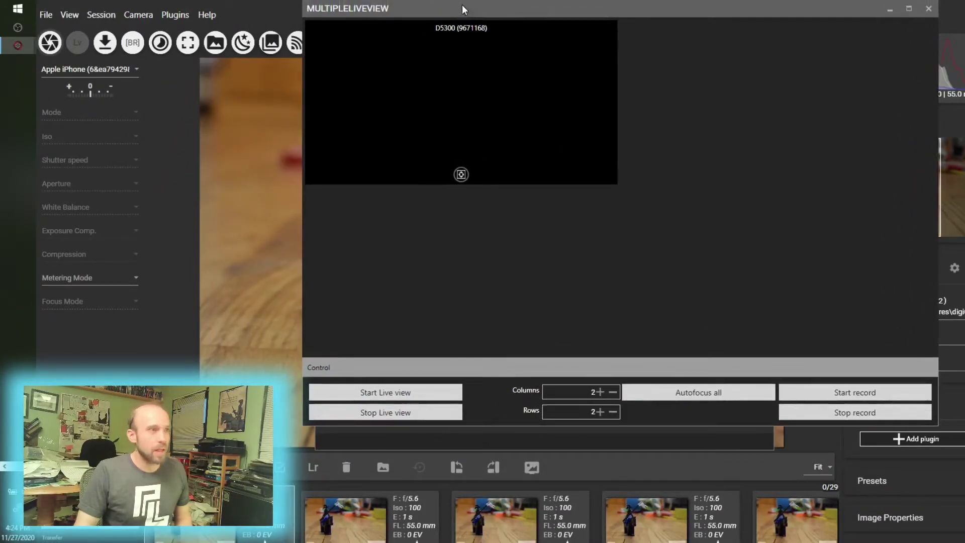
click(403, 394)
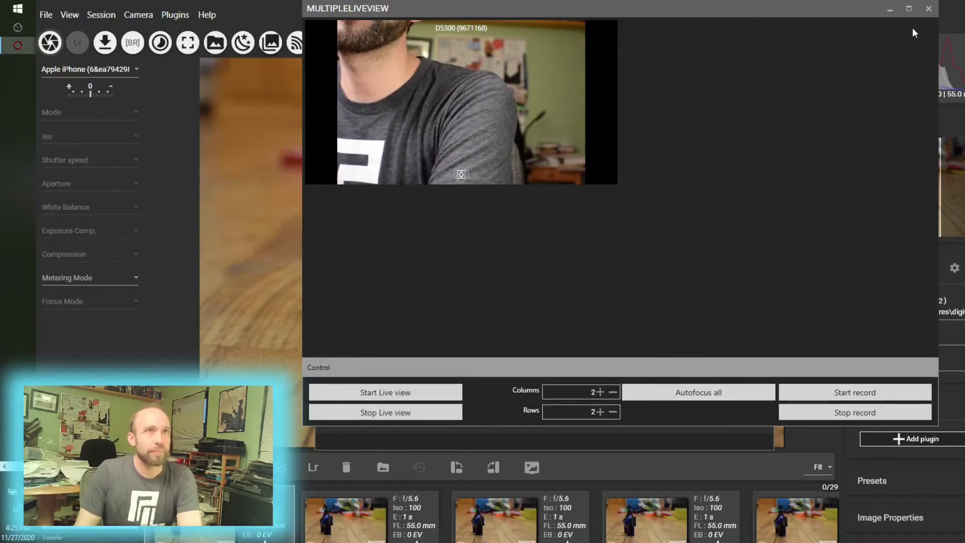
Close the Multiple Live View window to return to Multiple Camera Support.
click(929, 8)
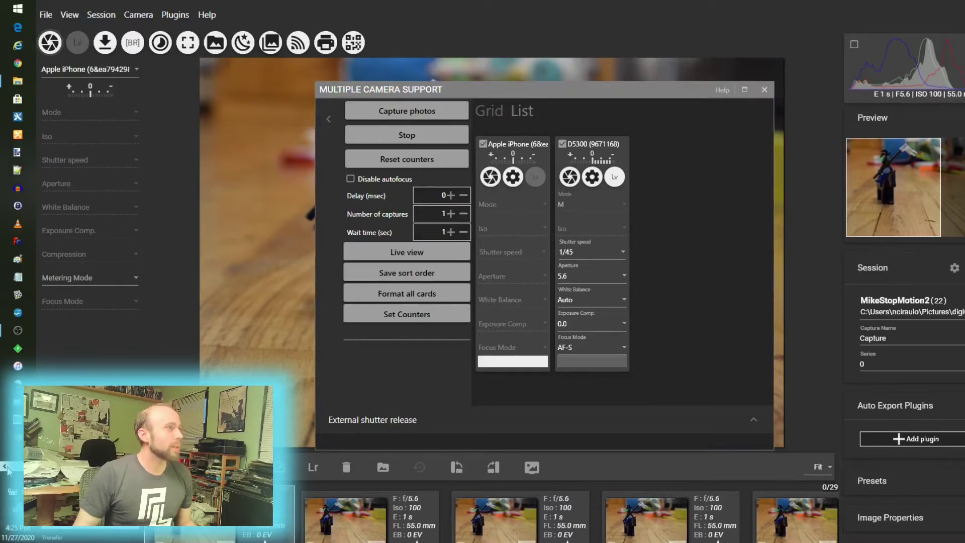
Search Bing for 'digicamcontrol' in the browser and open the digiCamControl website.
click(20, 64)
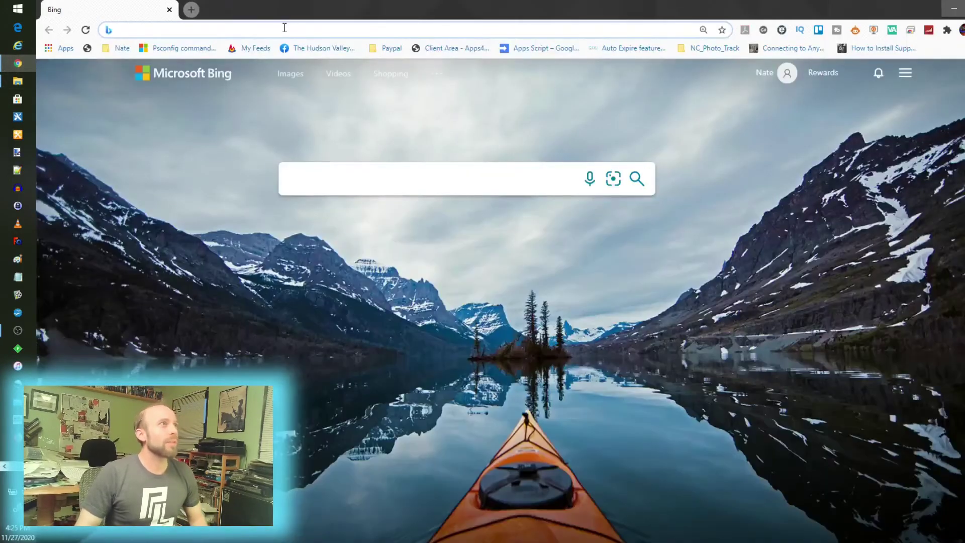
text(digi)
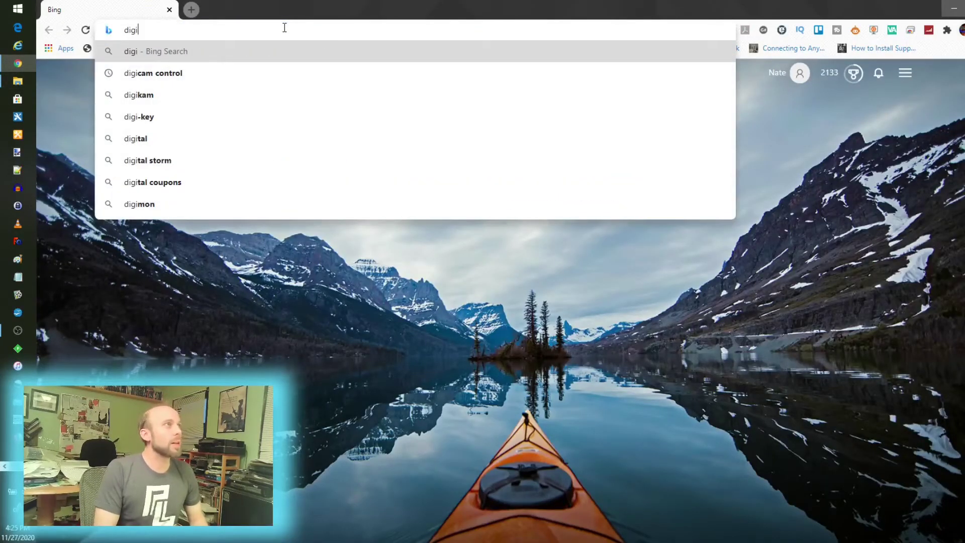
text(camcontrol)
key(Return)
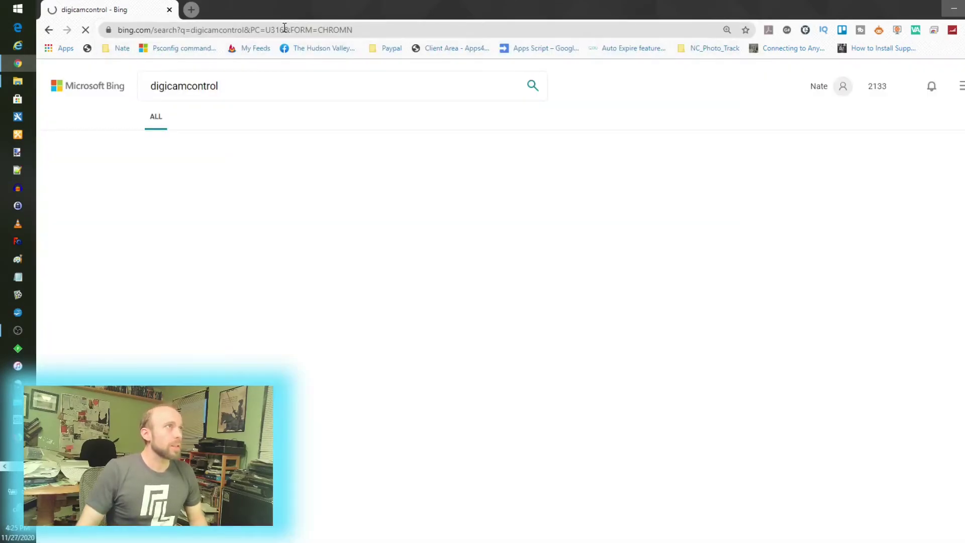
click(201, 171)
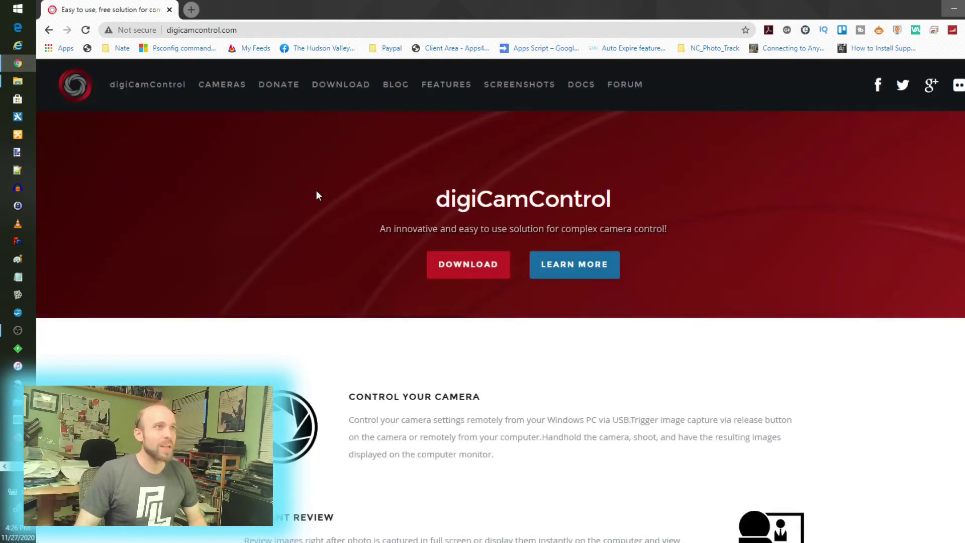
Browse the digiCamControl home page and go to its download page.
scroll(317, 195, down, 20)
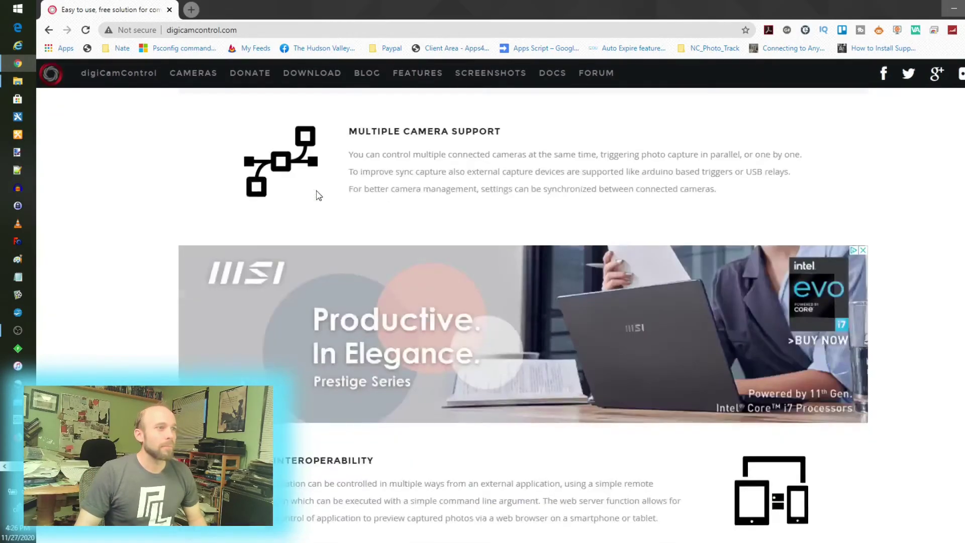
scroll(319, 194, up, 20)
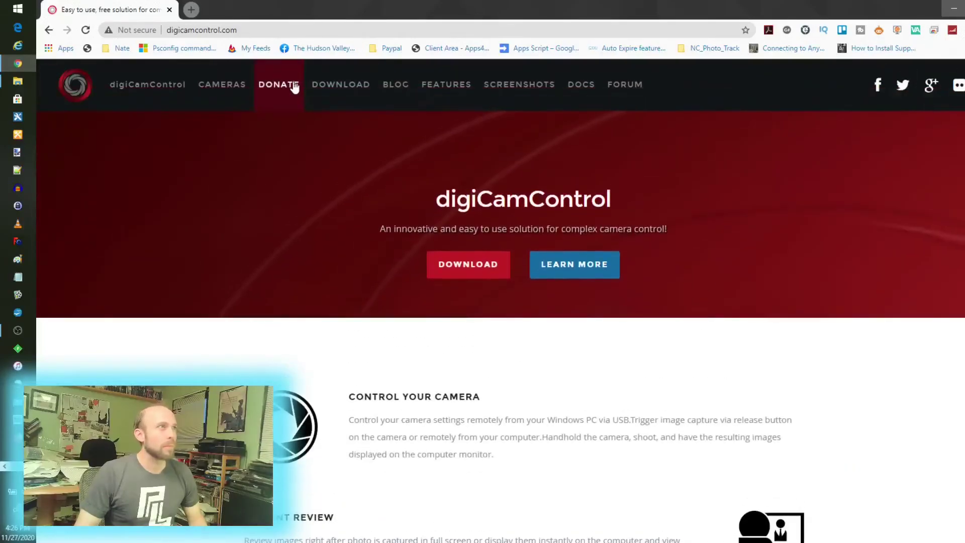
click(330, 94)
Dismiss the ad and scroll through the Downloads page listing digiCamControlsetup_2.1.2.exe.
click(611, 191)
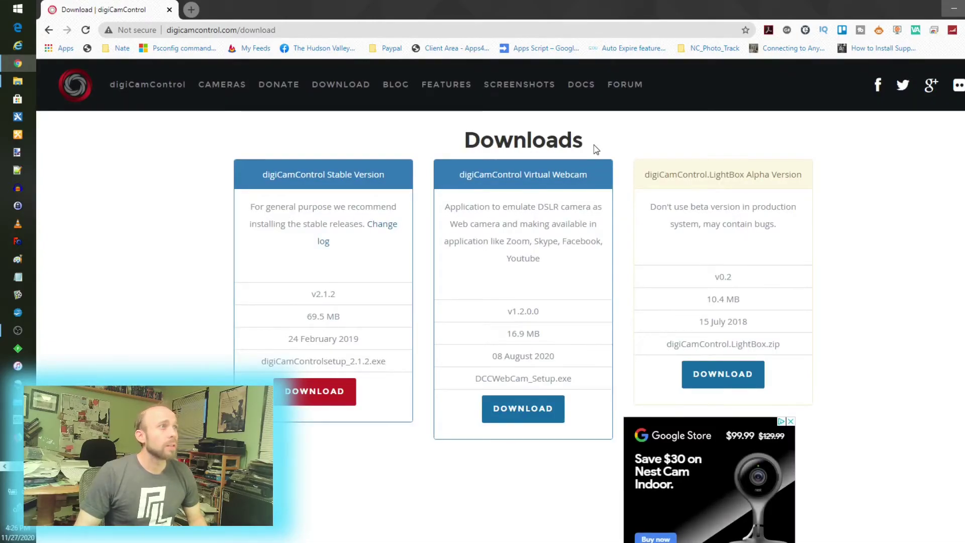
scroll(281, 283, down, 5)
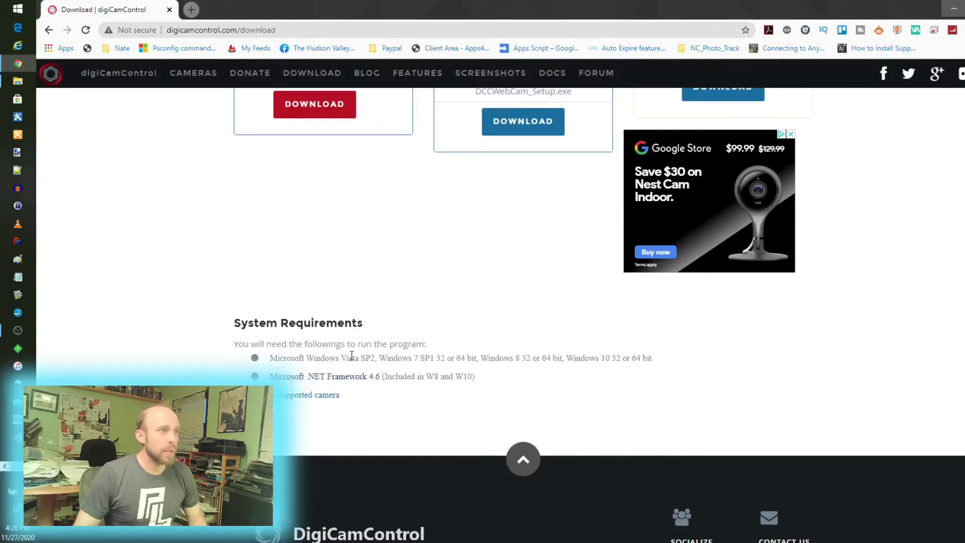
scroll(595, 389, up, 5)
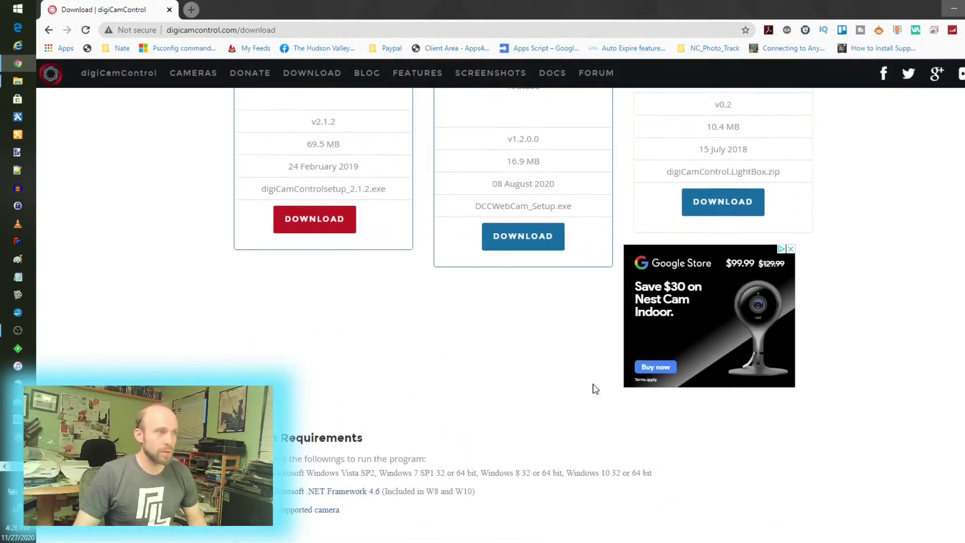